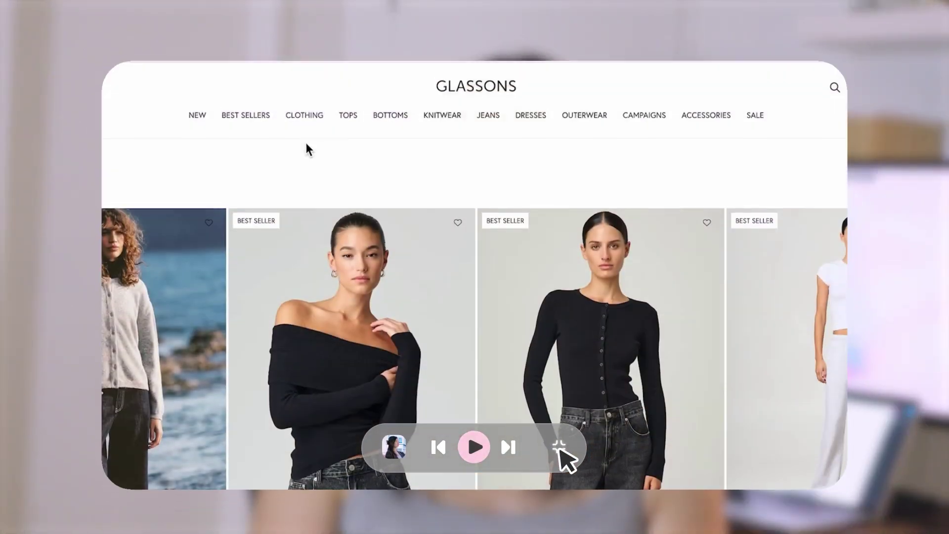
# Preview the example mega menu demos on the storefront before returning to the admin Home page.
pyautogui.moveTo(308, 127)
pyautogui.moveTo(346, 138)
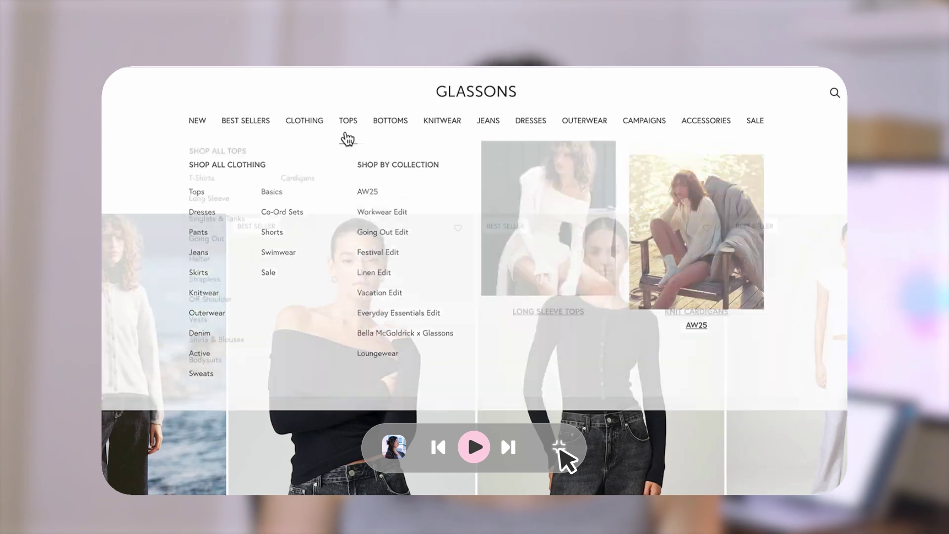
pyautogui.moveTo(386, 137)
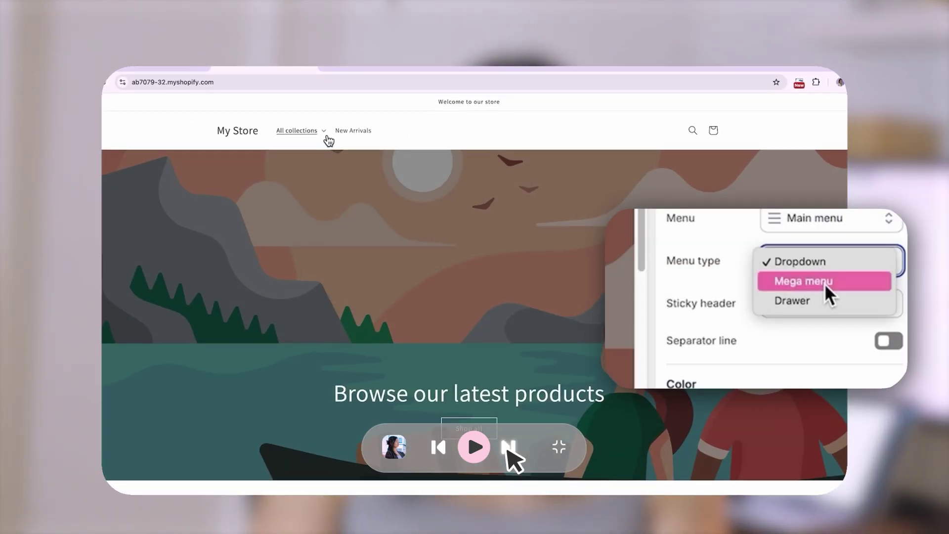
pyautogui.moveTo(330, 137)
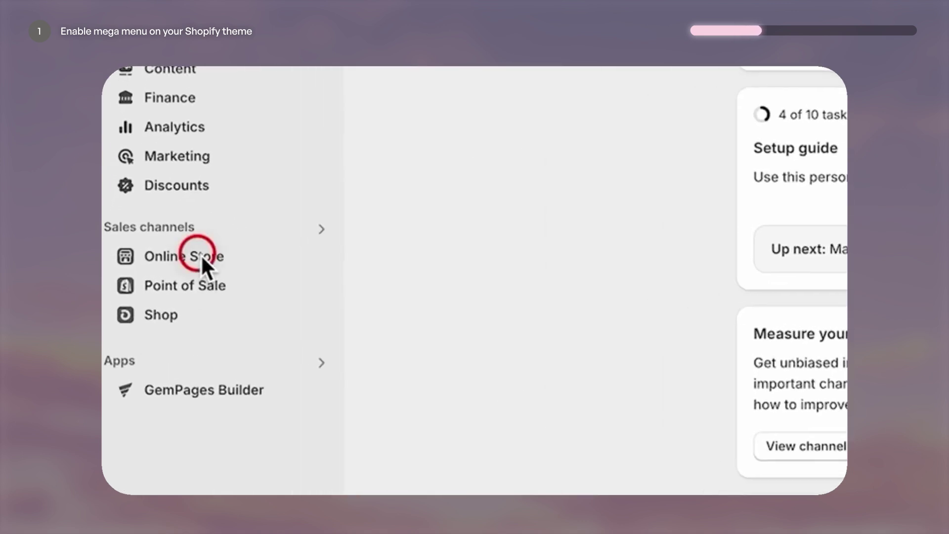
# Change the Dawn theme header's menu type from Dropdown to Mega menu and save the theme.
pyautogui.click(201, 255)
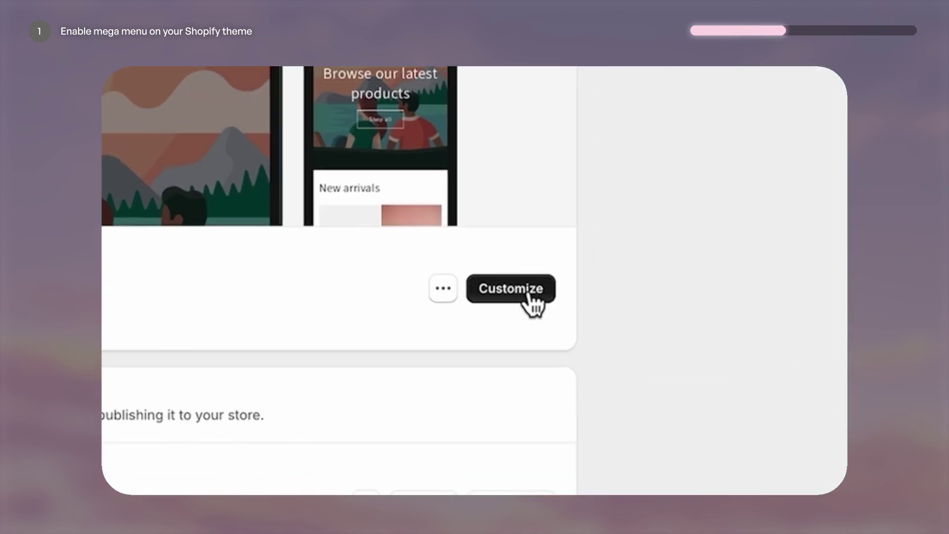
pyautogui.click(528, 296)
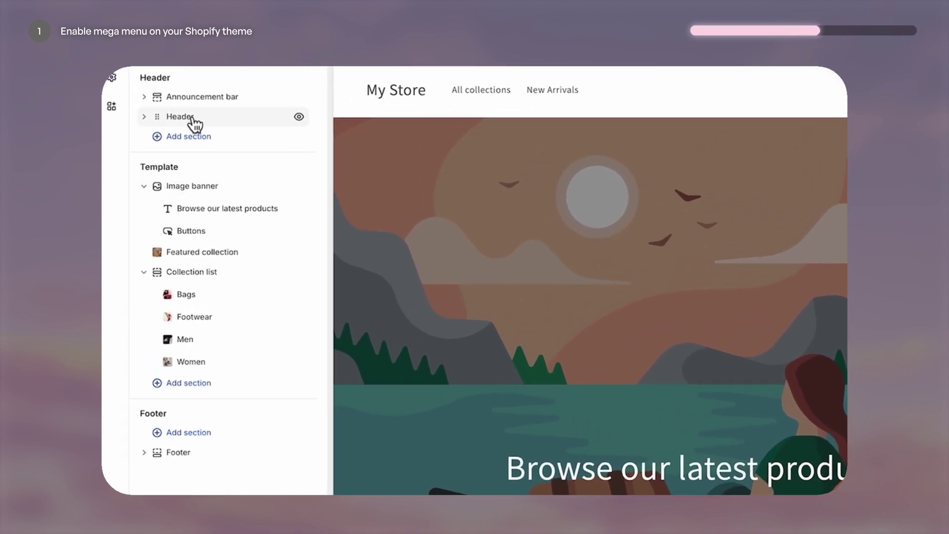
pyautogui.click(156, 178)
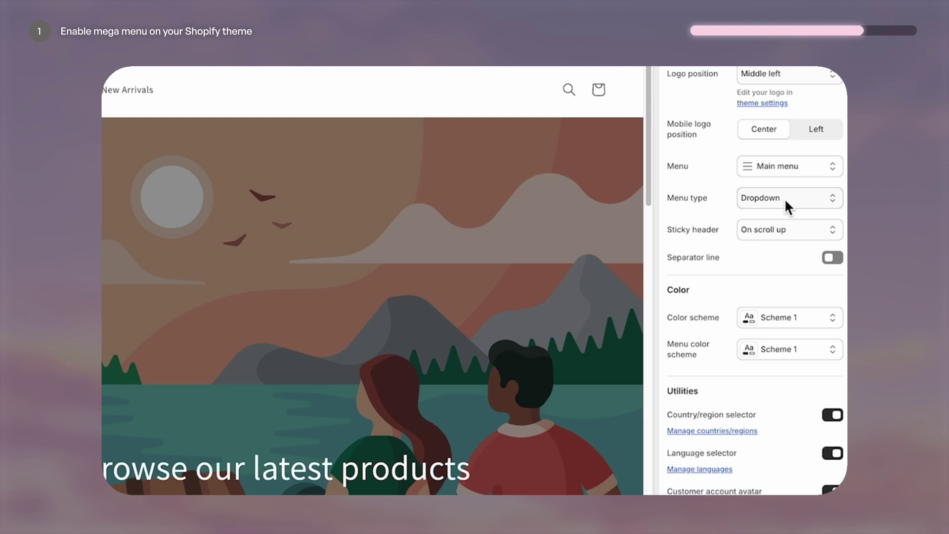
pyautogui.click(784, 198)
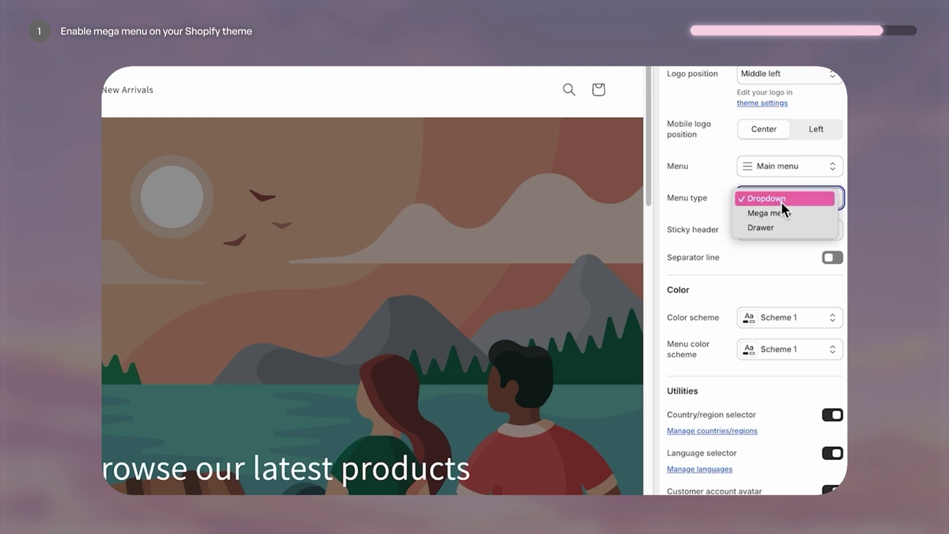
pyautogui.click(789, 215)
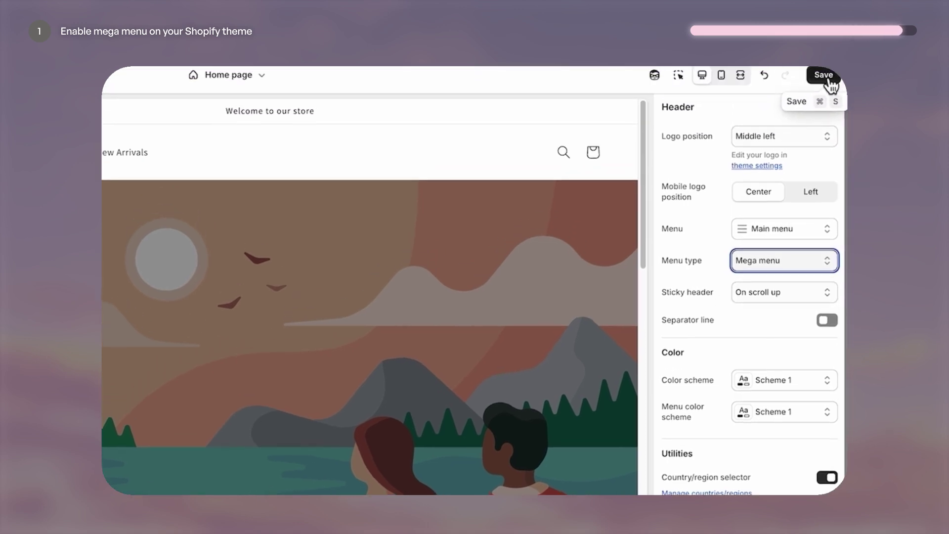
pyautogui.click(822, 75)
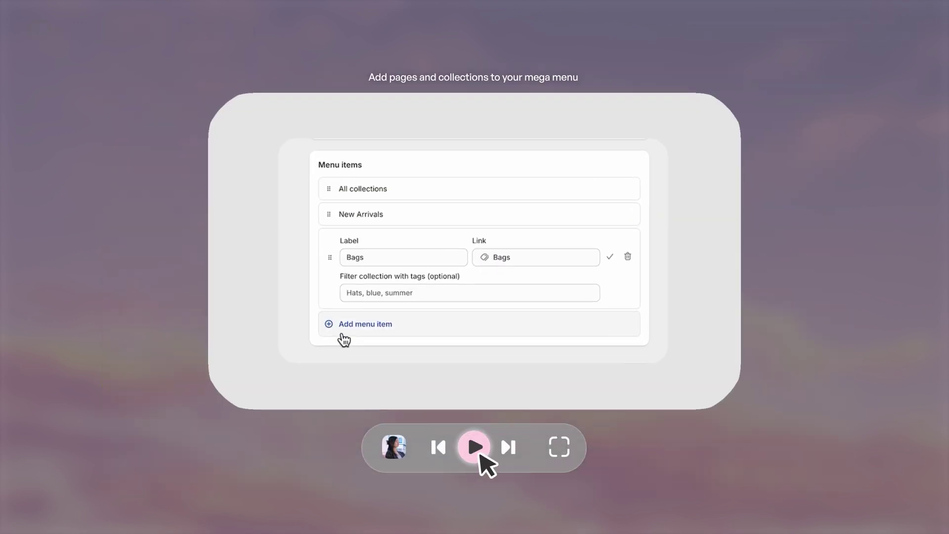
# Exit the theme editor and view the Dawn theme's live storefront in a new tab.
pyautogui.click(476, 449)
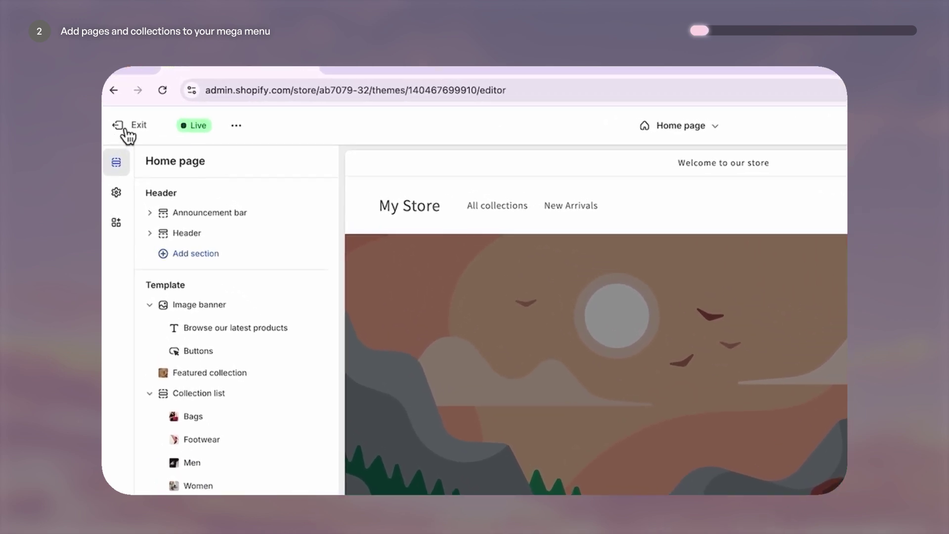
pyautogui.click(125, 129)
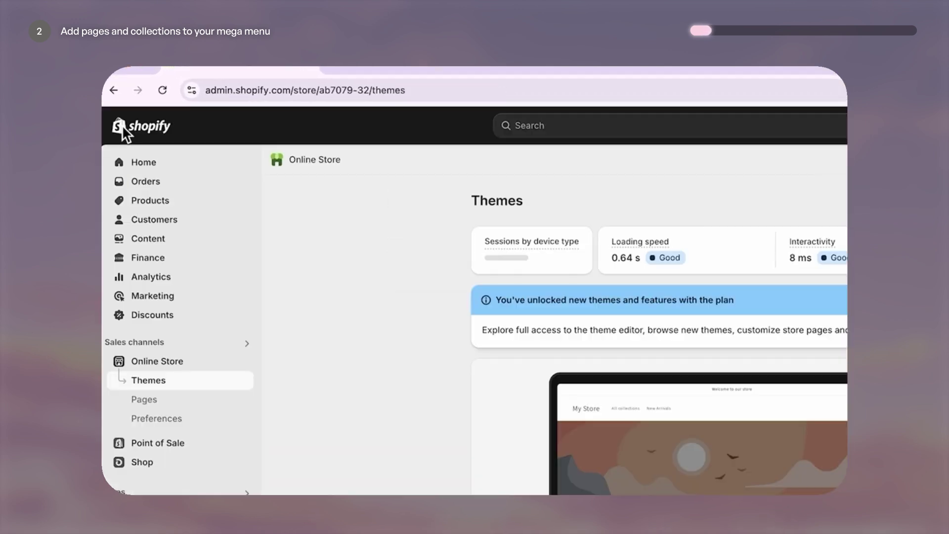
pyautogui.click(757, 449)
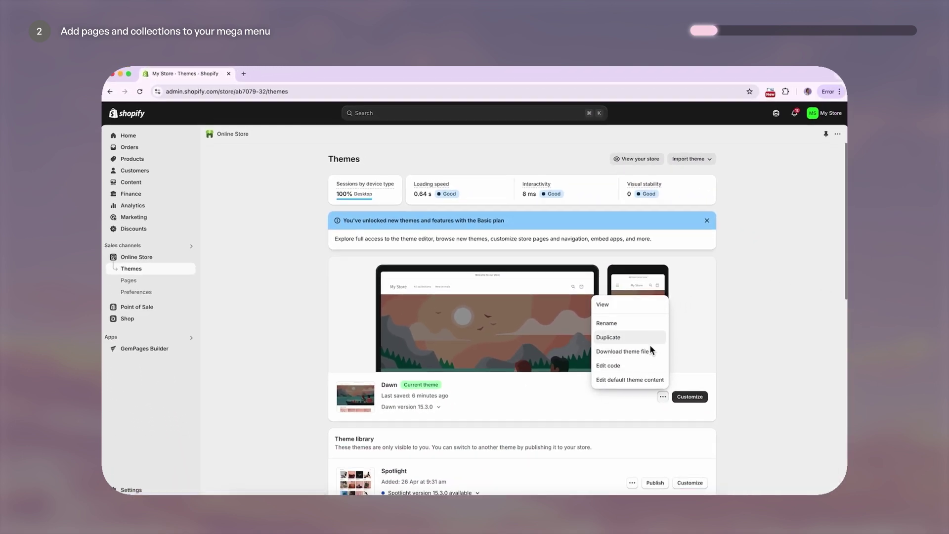
pyautogui.click(629, 312)
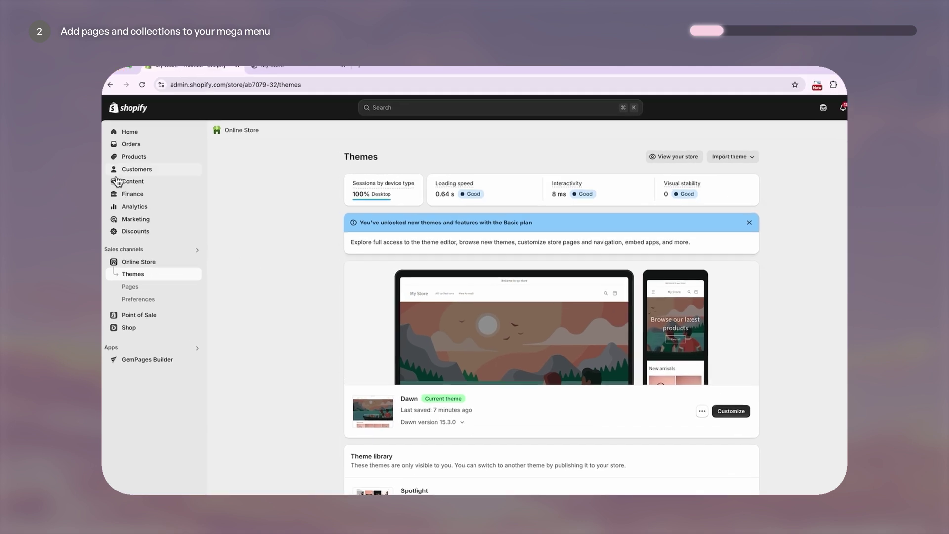
# Open the Main menu under Content > Menus, check the storefront tab, then return to the editor.
pyautogui.click(130, 183)
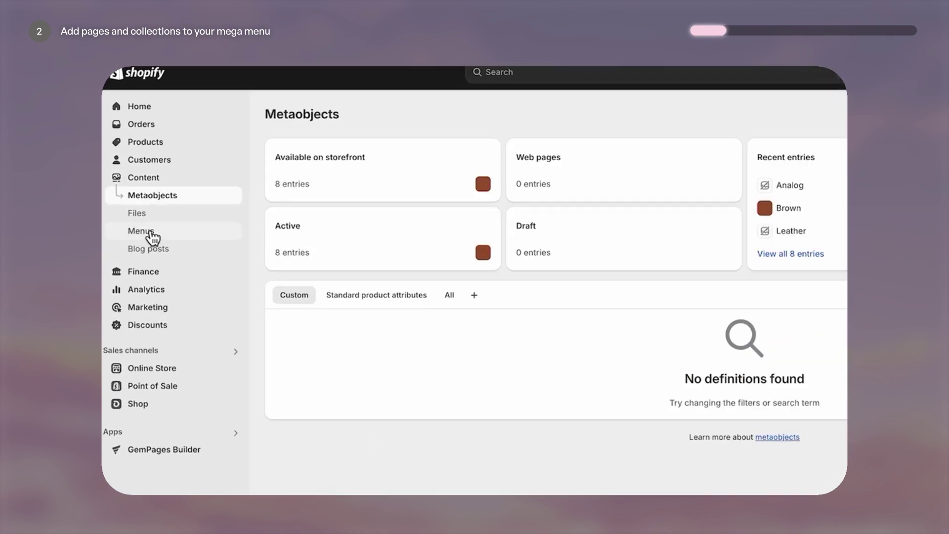
pyautogui.click(142, 231)
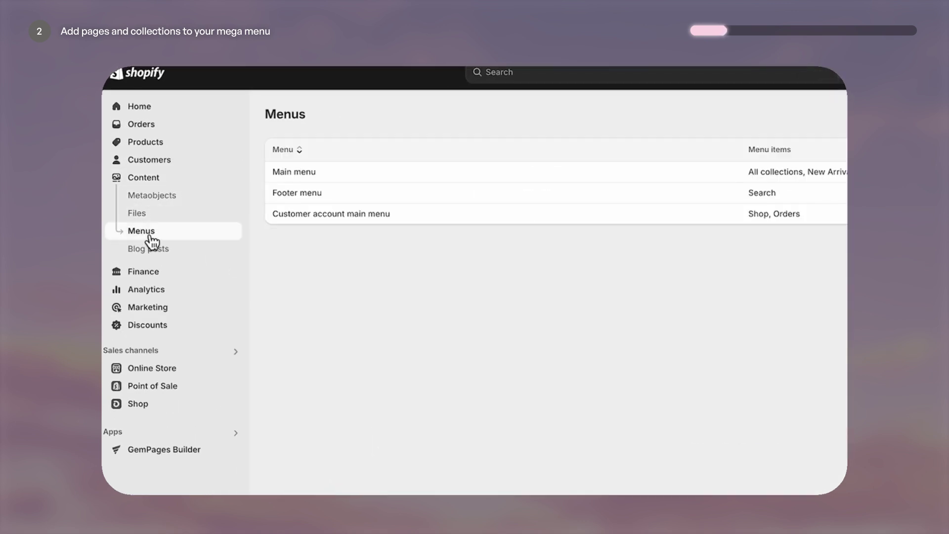
pyautogui.click(303, 173)
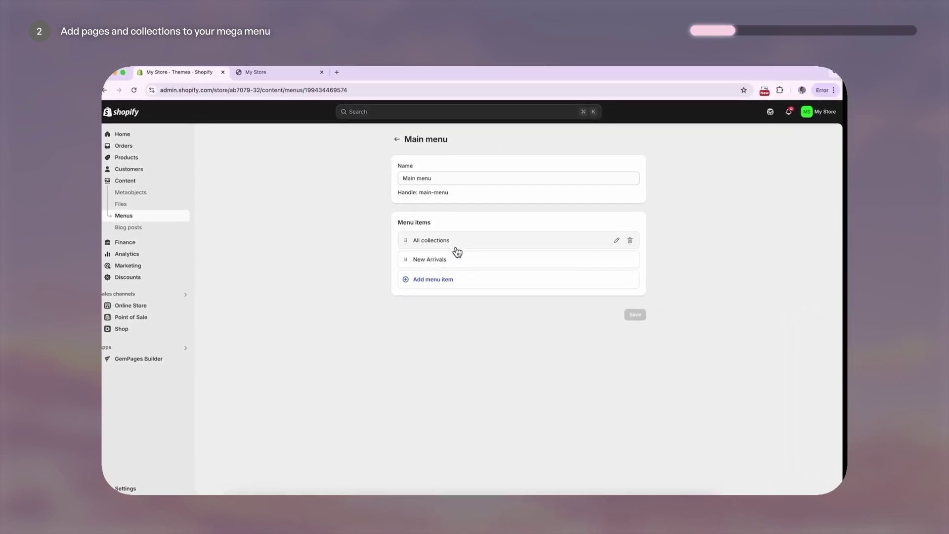
pyautogui.click(283, 70)
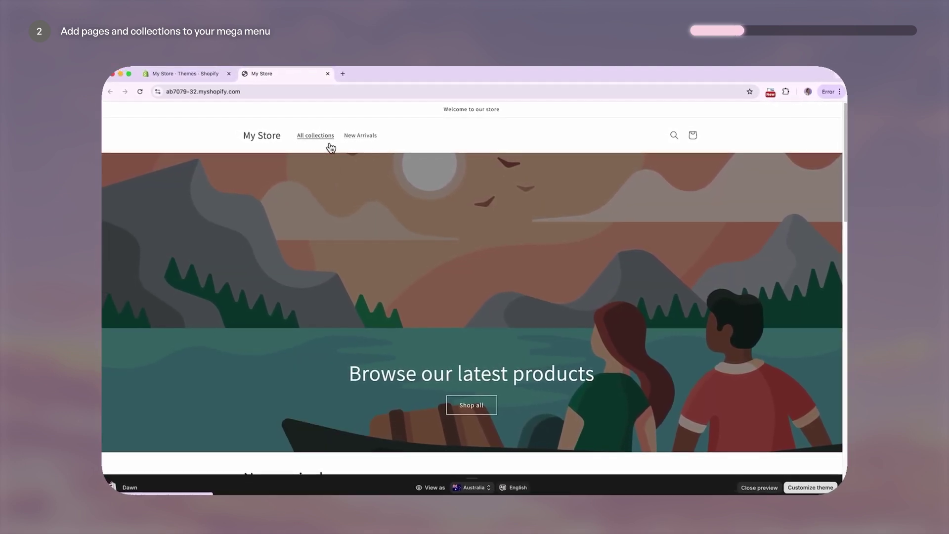
pyautogui.click(209, 74)
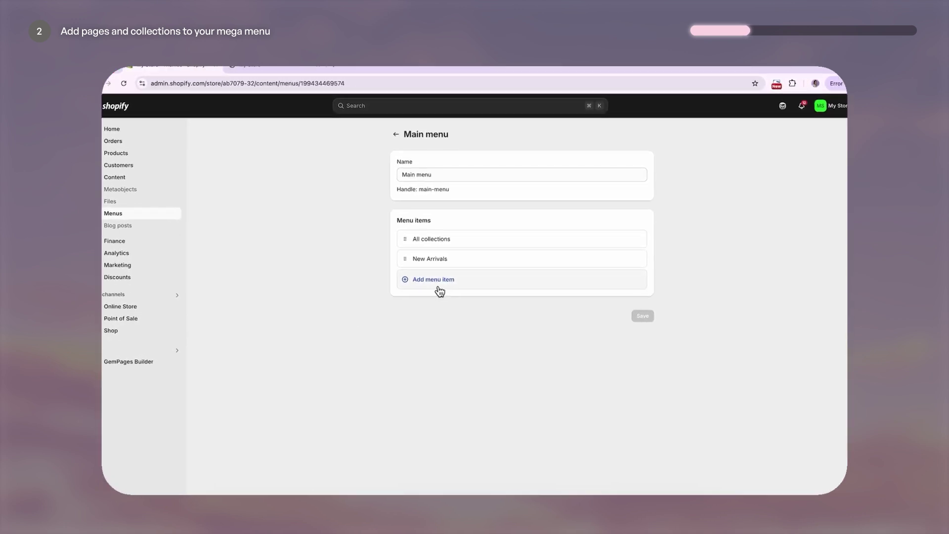
# Add new Main menu items linked to the Bags and Footwear collections.
pyautogui.click(437, 284)
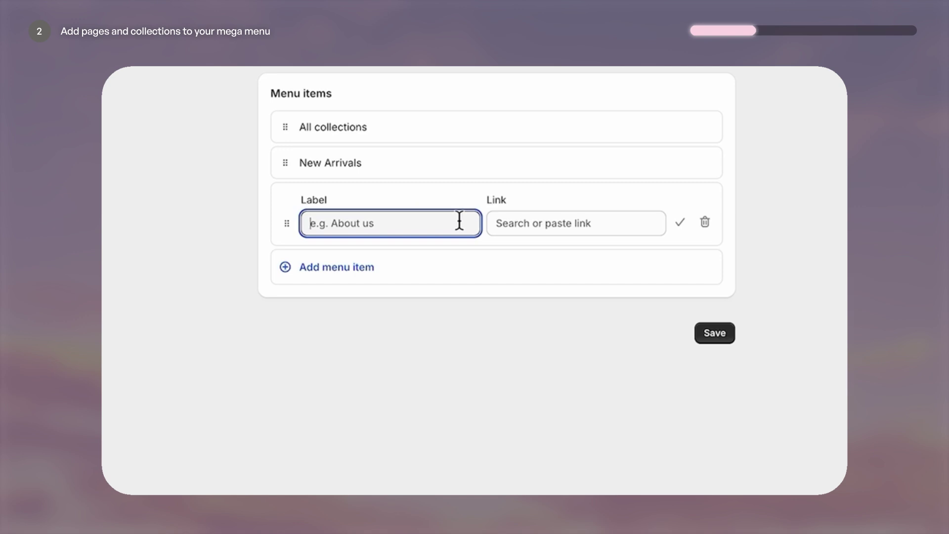
pyautogui.click(548, 227)
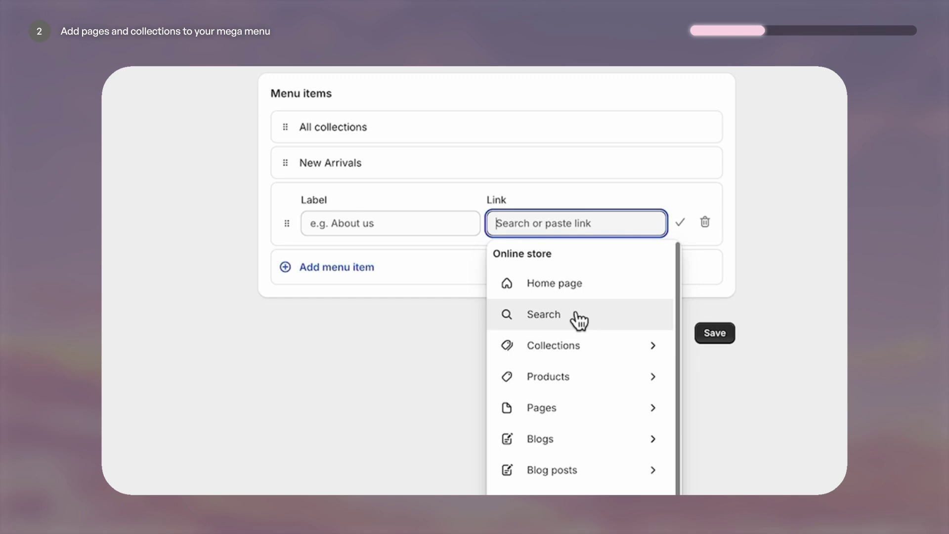
pyautogui.click(656, 346)
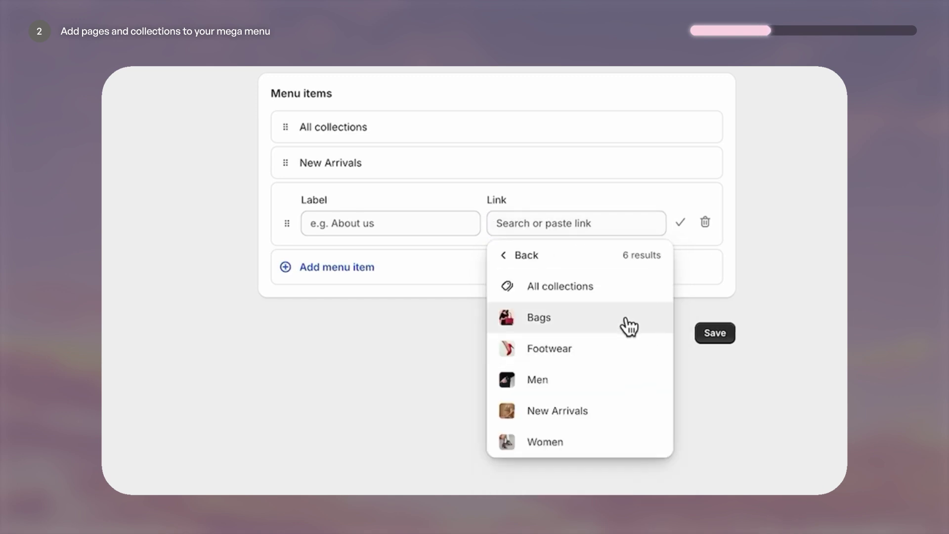
pyautogui.click(627, 318)
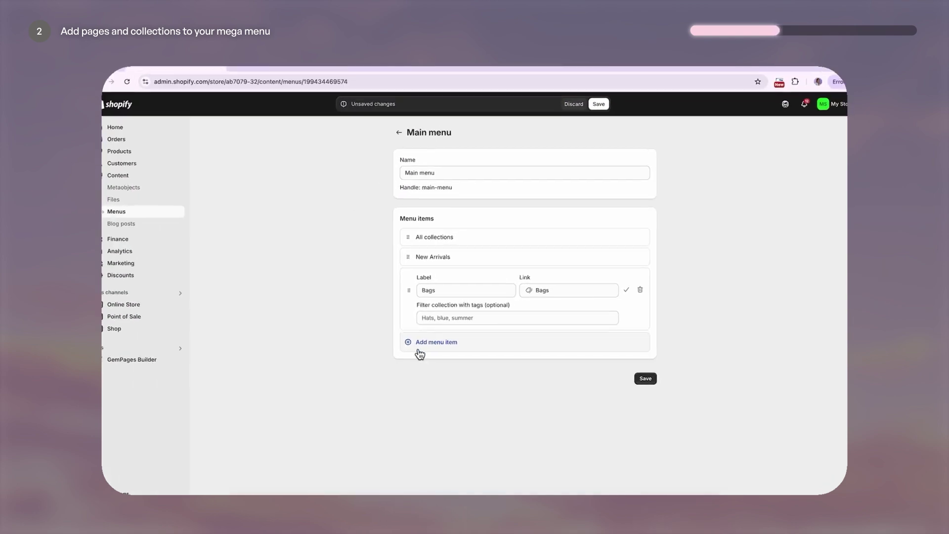
pyautogui.click(419, 354)
pyautogui.click(569, 347)
pyautogui.click(496, 403)
# Add three more items linked to the Men, New Arrivals and Women collections.
pyautogui.click(622, 257)
pyautogui.click(568, 346)
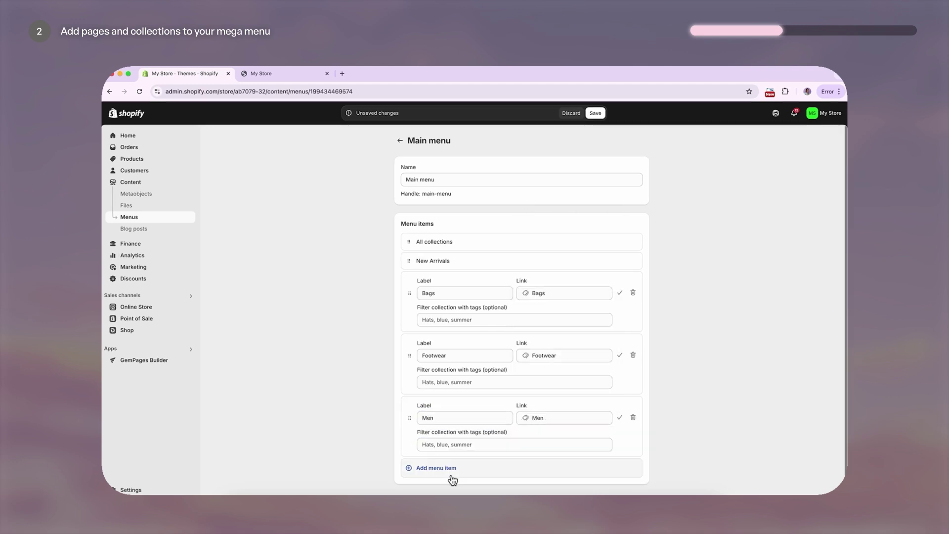
pyautogui.click(452, 468)
pyautogui.click(549, 431)
pyautogui.click(539, 396)
pyautogui.click(435, 452)
pyautogui.click(540, 411)
pyautogui.click(539, 392)
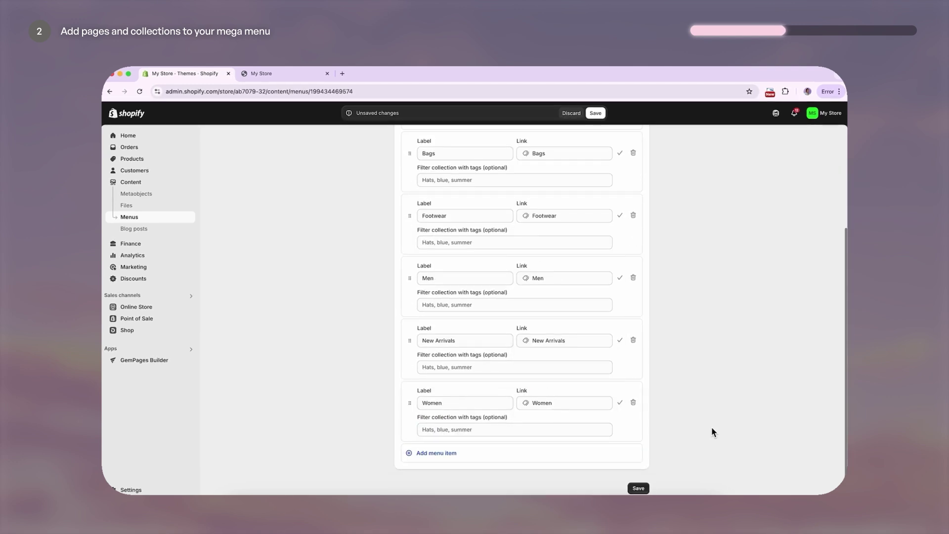
# Save the items, drag Footwear, Men, New Arrivals, Bags and Women under All collections, reload storefront.
pyautogui.click(638, 489)
pyautogui.moveTo(380, 290); pyautogui.dragTo(426, 246)
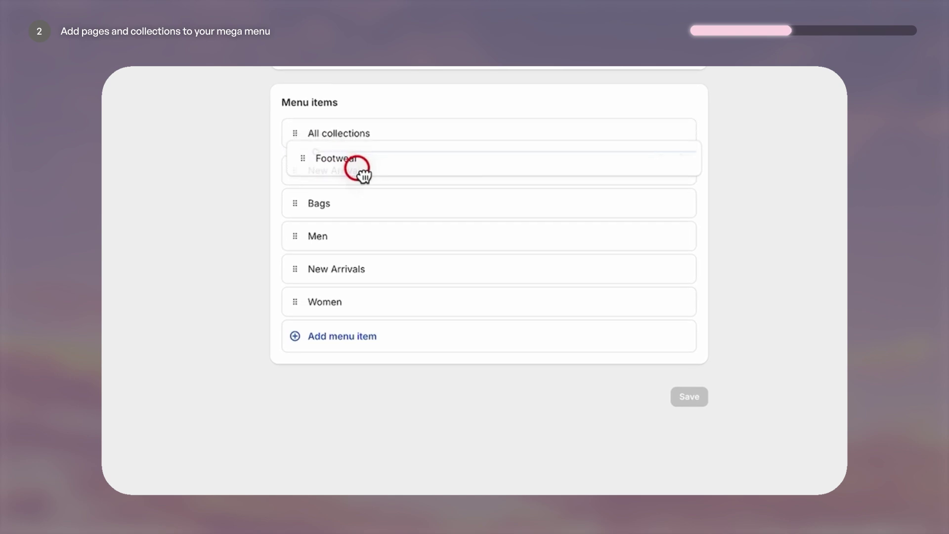
pyautogui.moveTo(364, 174); pyautogui.dragTo(361, 177)
pyautogui.moveTo(307, 302); pyautogui.dragTo(341, 218)
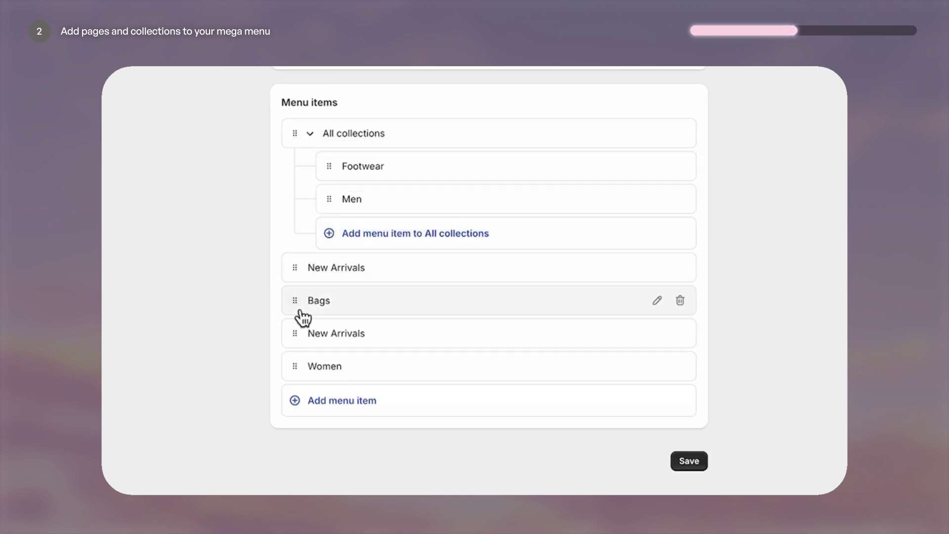
pyautogui.moveTo(299, 340); pyautogui.dragTo(340, 247)
pyautogui.moveTo(301, 341); pyautogui.dragTo(345, 285)
pyautogui.moveTo(333, 364); pyautogui.dragTo(318, 301)
pyautogui.moveTo(294, 375)
pyautogui.mouseDown()
pyautogui.moveTo(289, 363)
pyautogui.moveTo(330, 332)
pyautogui.mouseUp()
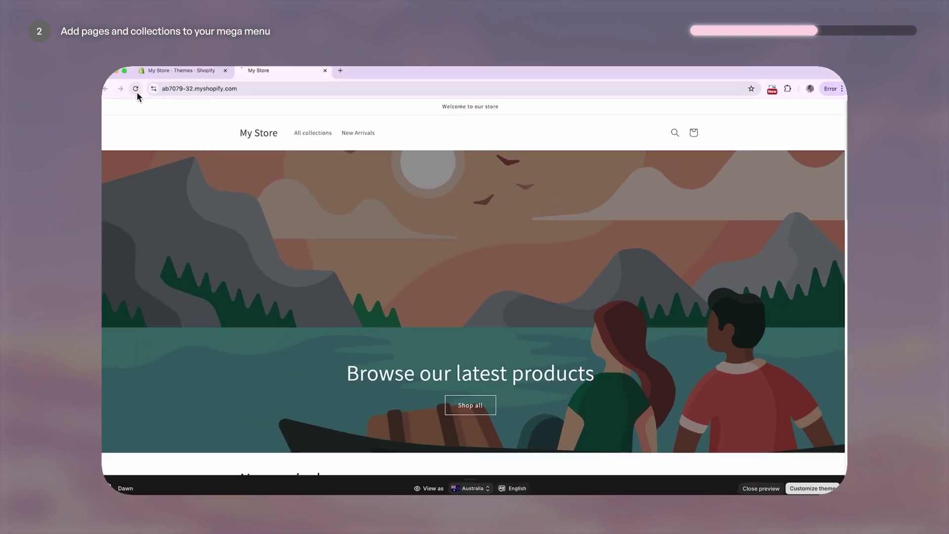
pyautogui.click(136, 89)
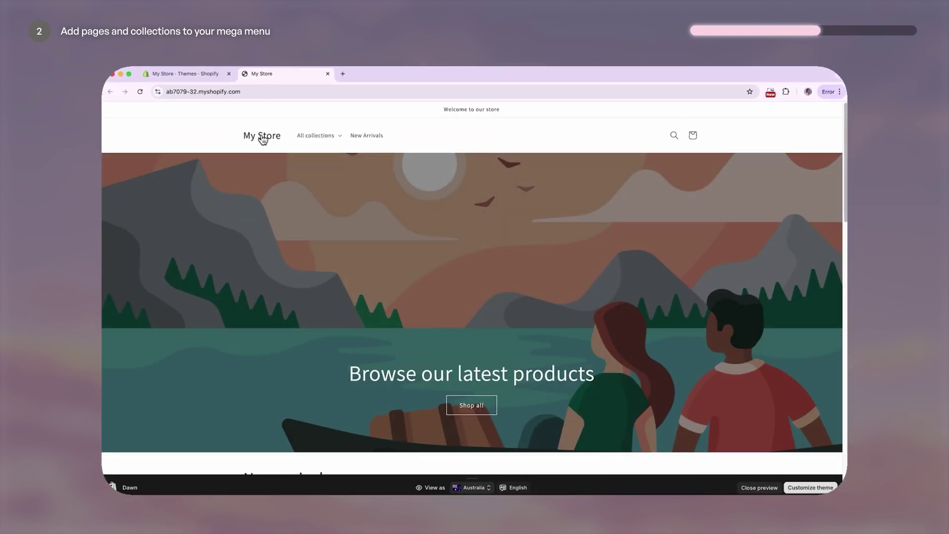
# Open the storefront's All collections dropdown to check the five nested collection links.
pyautogui.click(329, 136)
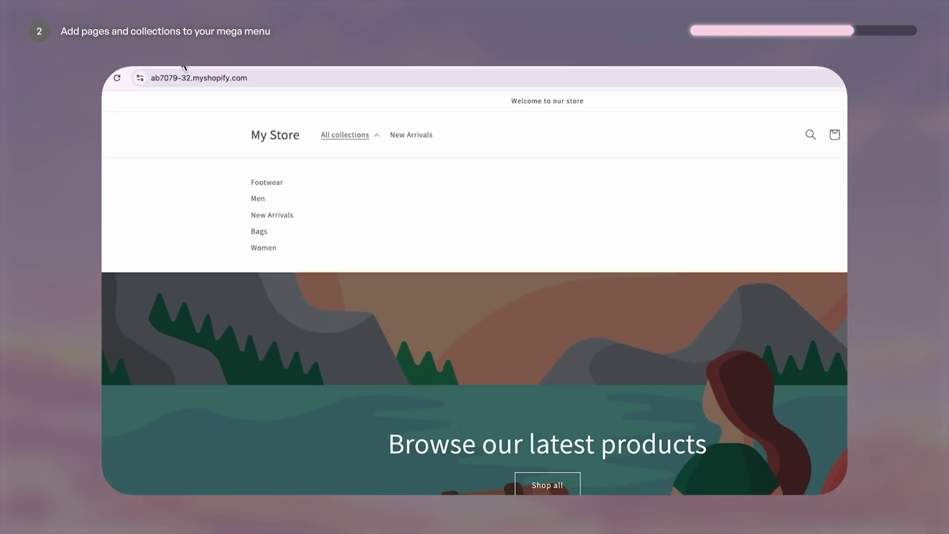
# In the Main menu editor, drag Footwear under Women, then Bags under Women above Footwear.
pyautogui.click(189, 76)
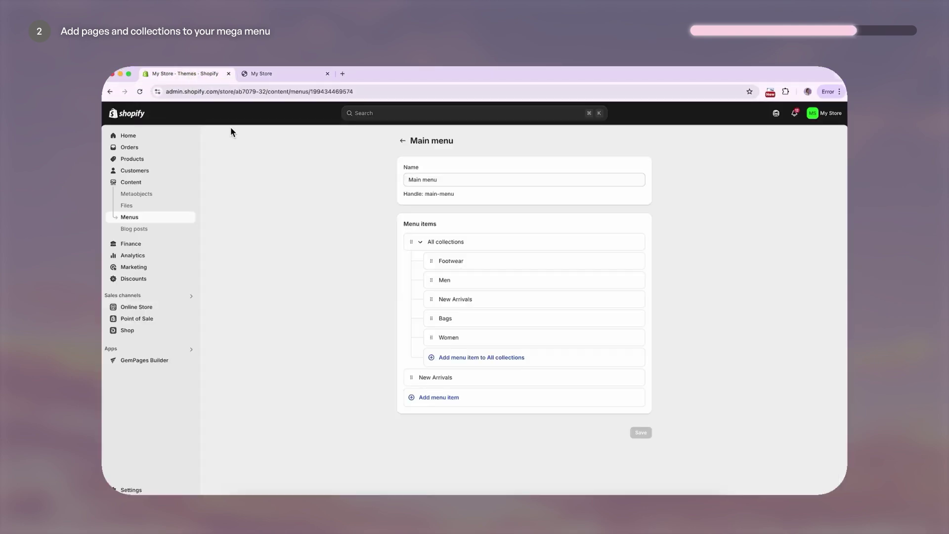
pyautogui.moveTo(432, 261); pyautogui.dragTo(466, 344)
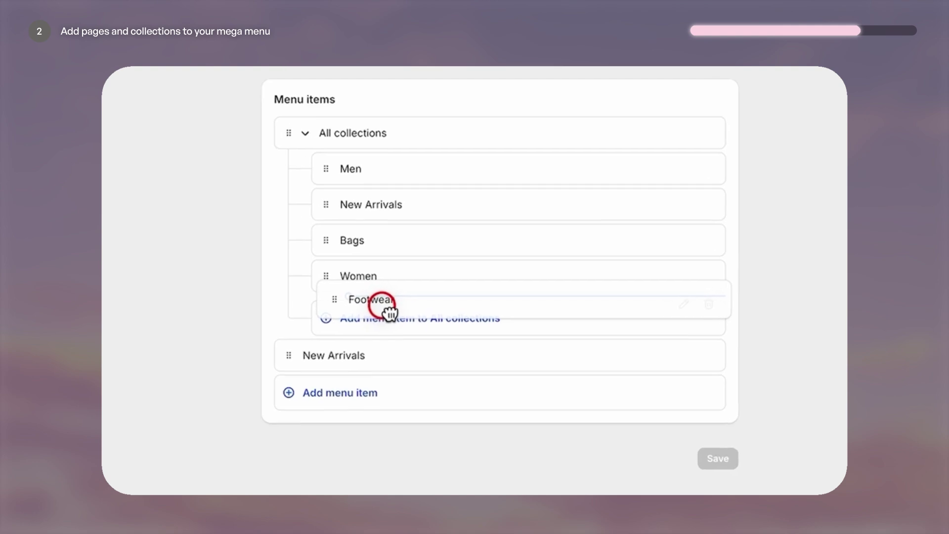
pyautogui.moveTo(389, 312); pyautogui.dragTo(390, 311)
pyautogui.moveTo(326, 240); pyautogui.dragTo(387, 280)
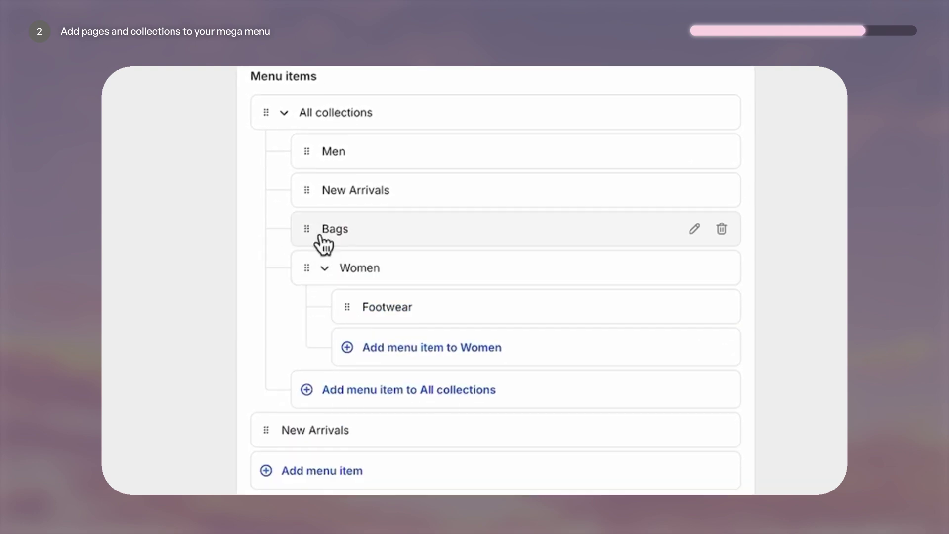
pyautogui.moveTo(321, 237); pyautogui.dragTo(356, 270)
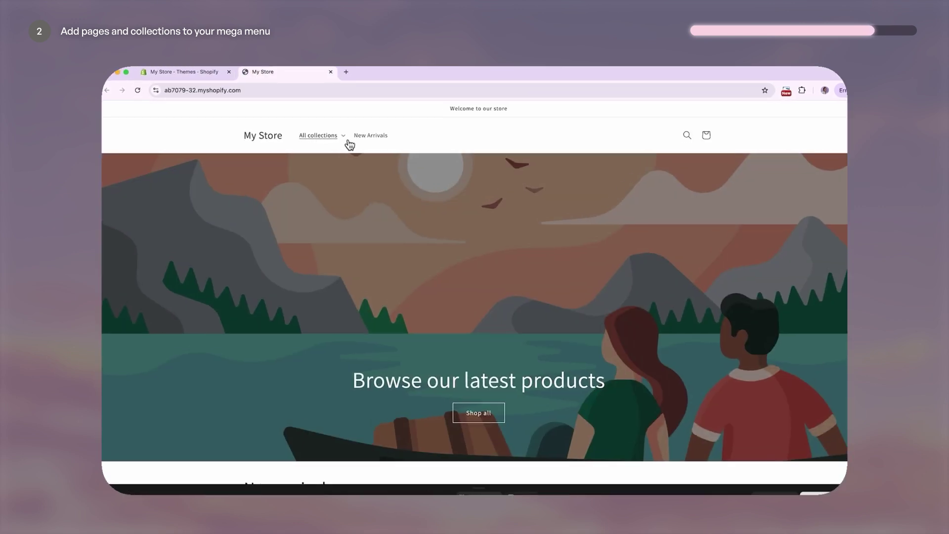
# Open the All collections mega menu showing Men, New Arrivals, and Women with Bags and Footwear.
pyautogui.click(341, 140)
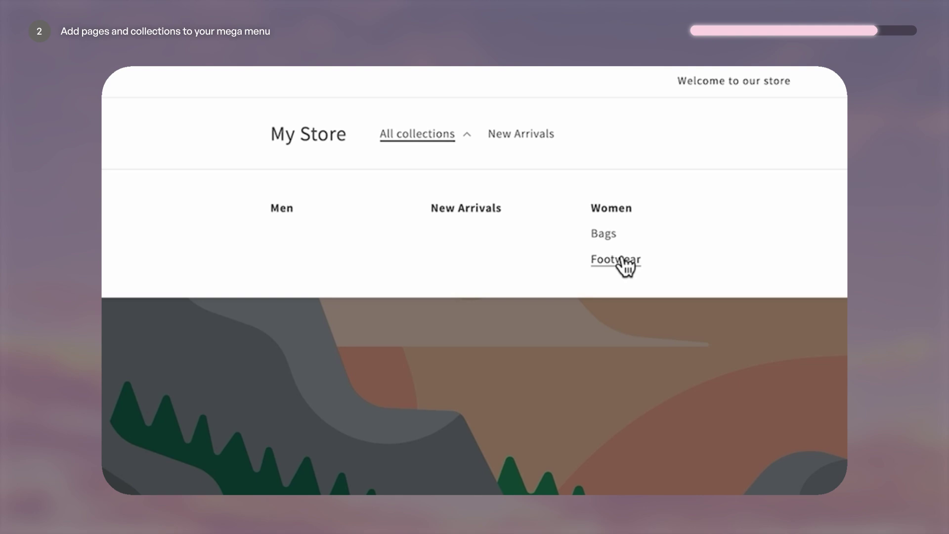